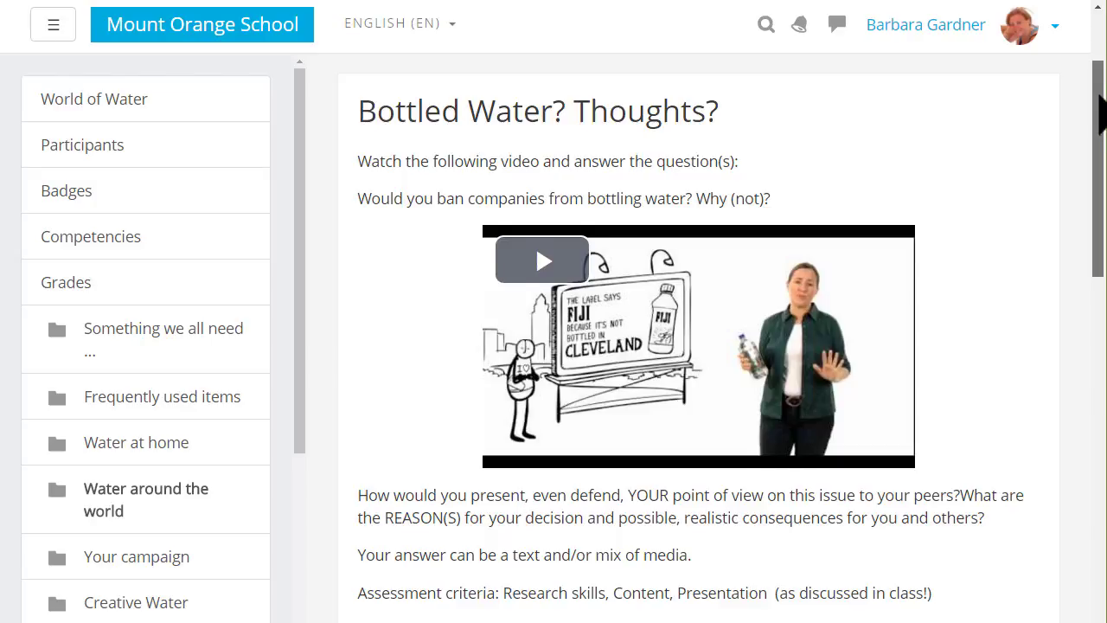
Step: Leave the graded Bottled Water assignment and move to the Basic French course page
left_click_drag(1098, 112, 1098, 214)
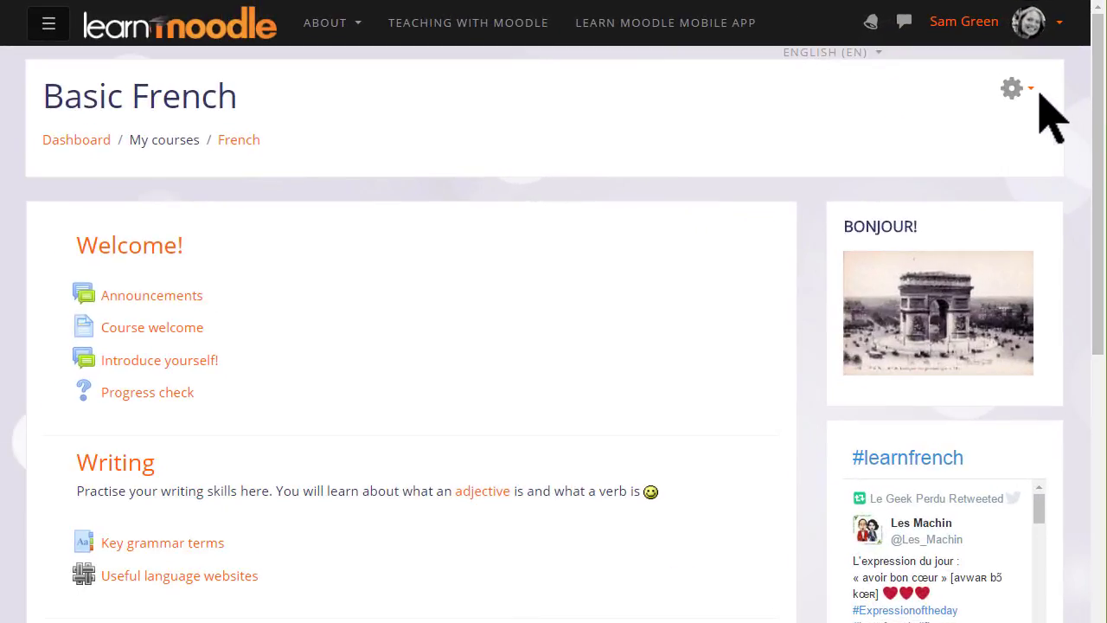
Step: Turn course editing on and add an Assignment activity to the Writing section
left_click(1031, 93)
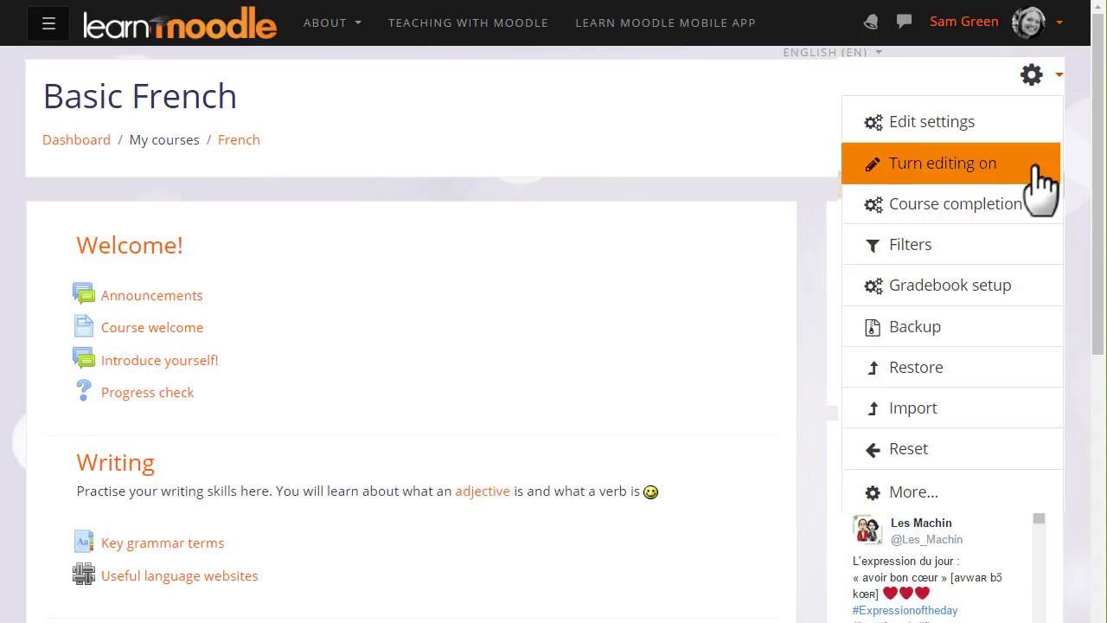
left_click(1038, 169)
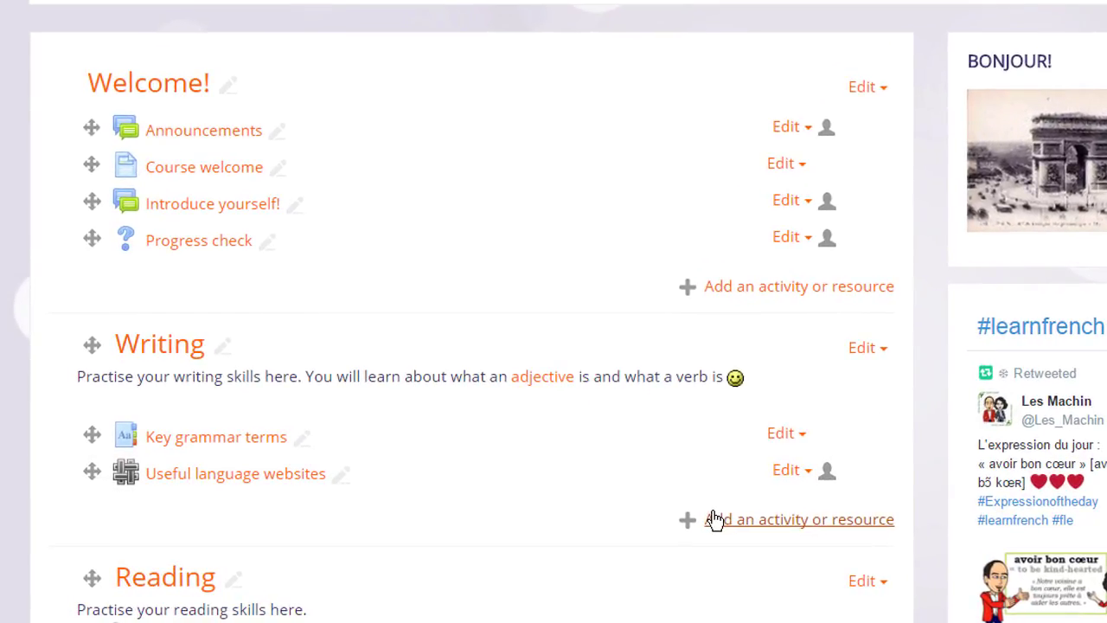
left_click(714, 519)
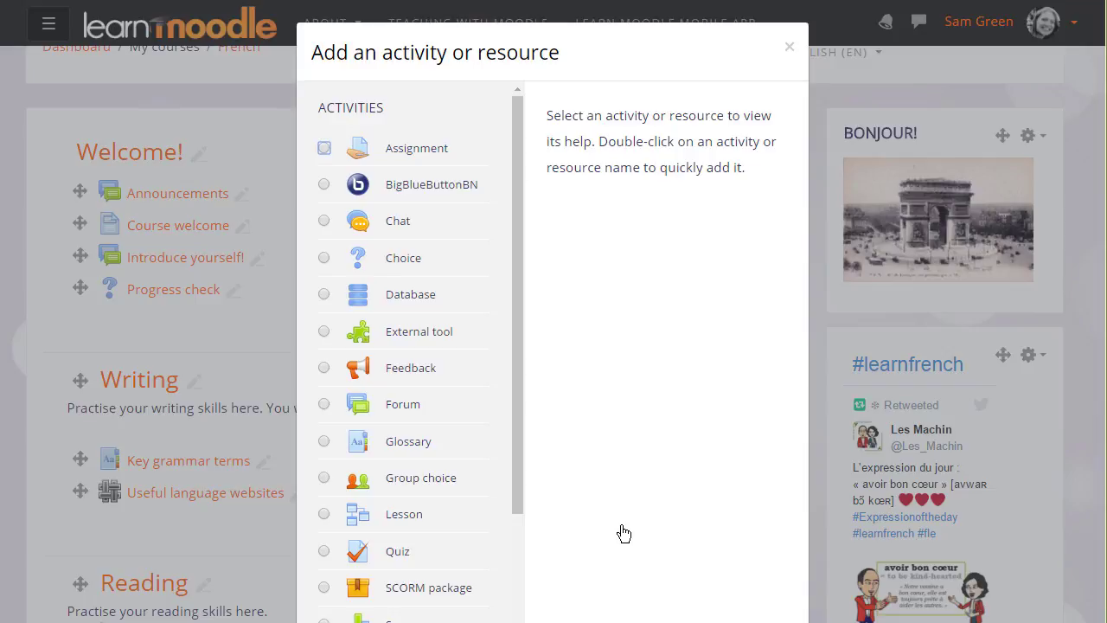
left_click(323, 149)
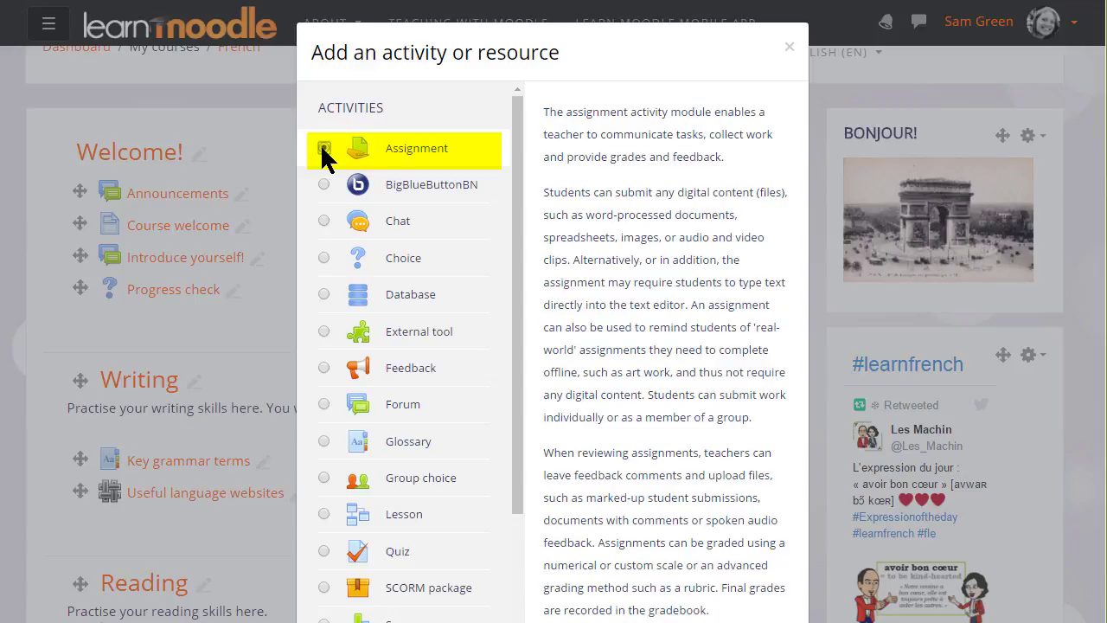
double_click(321, 150)
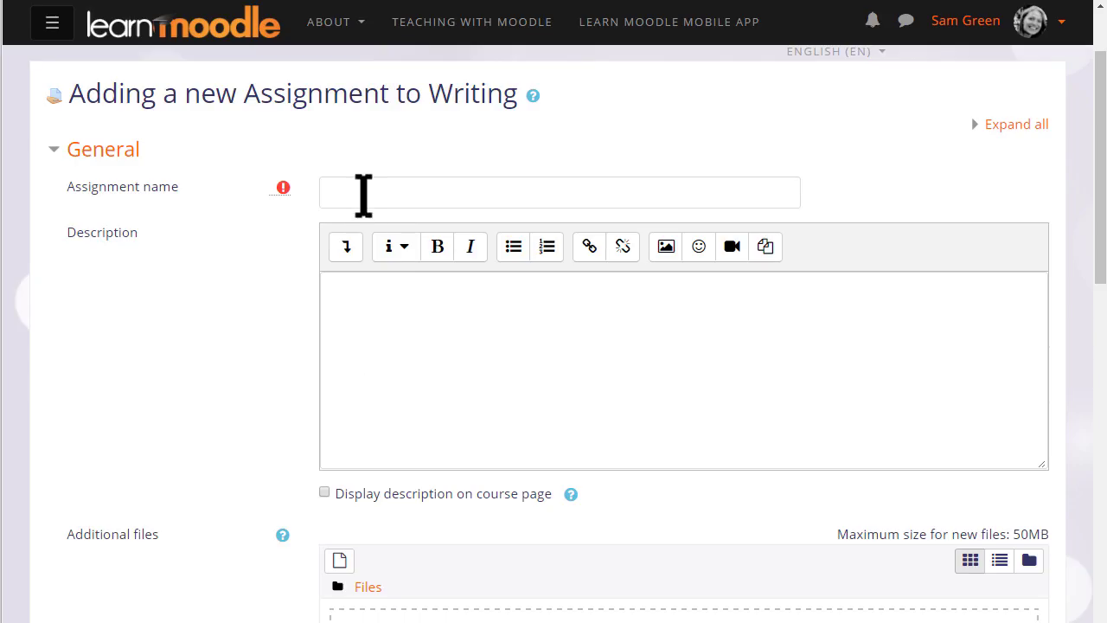
Step: Name it 'Describe your family' with description 'Write 5 sentences about your family. Use the words we have learned.'
left_click(363, 193)
type("De")
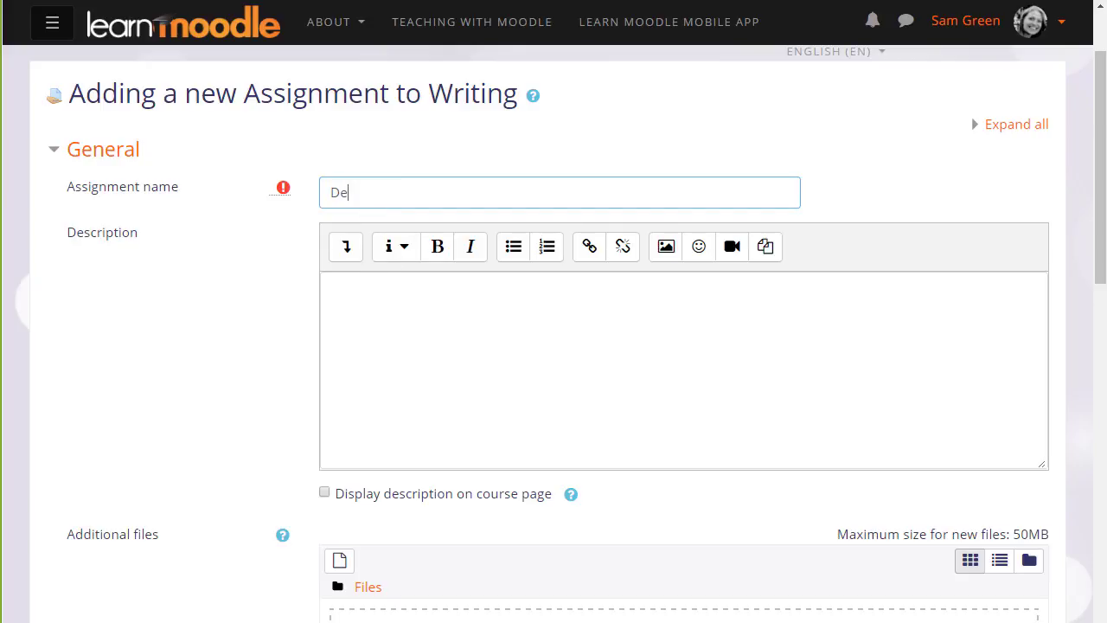
type("scribe your ")
type("family")
key("Tab")
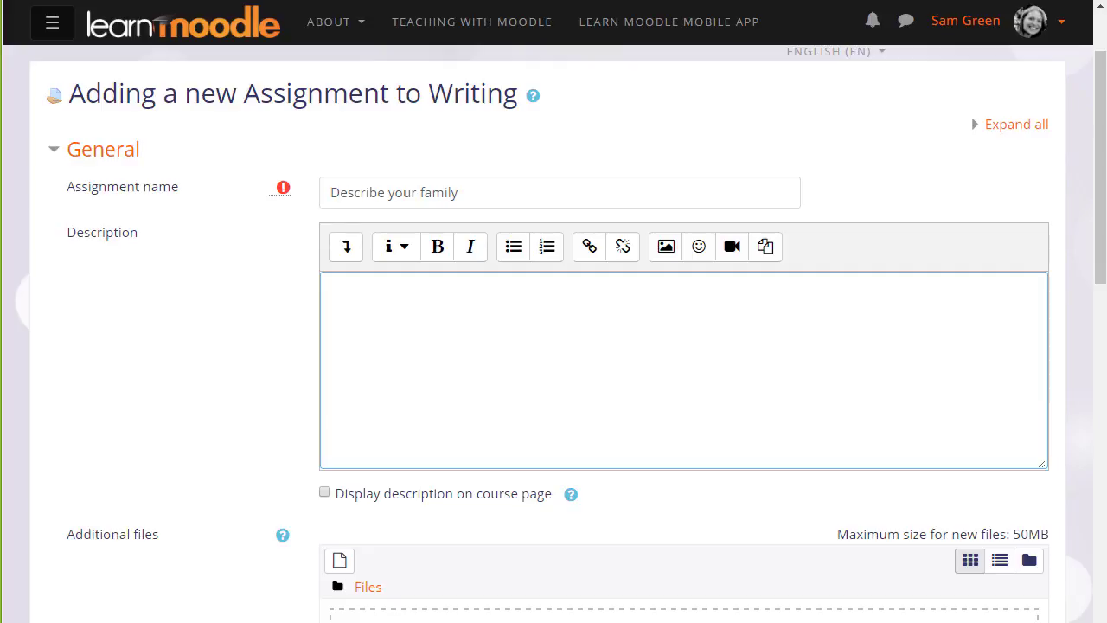
type("Wri")
type("te ")
type("5 sd")
key("BackSpace")
type("e")
type("ntences abou")
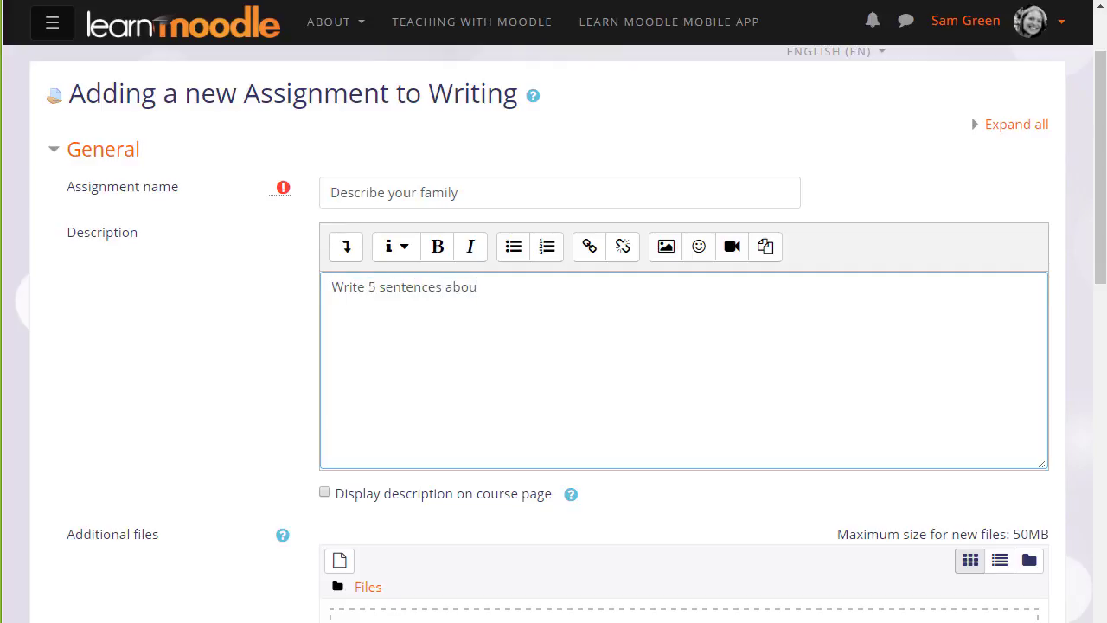
type("t your family. S")
key("BackSpace")
type("Use the words we")
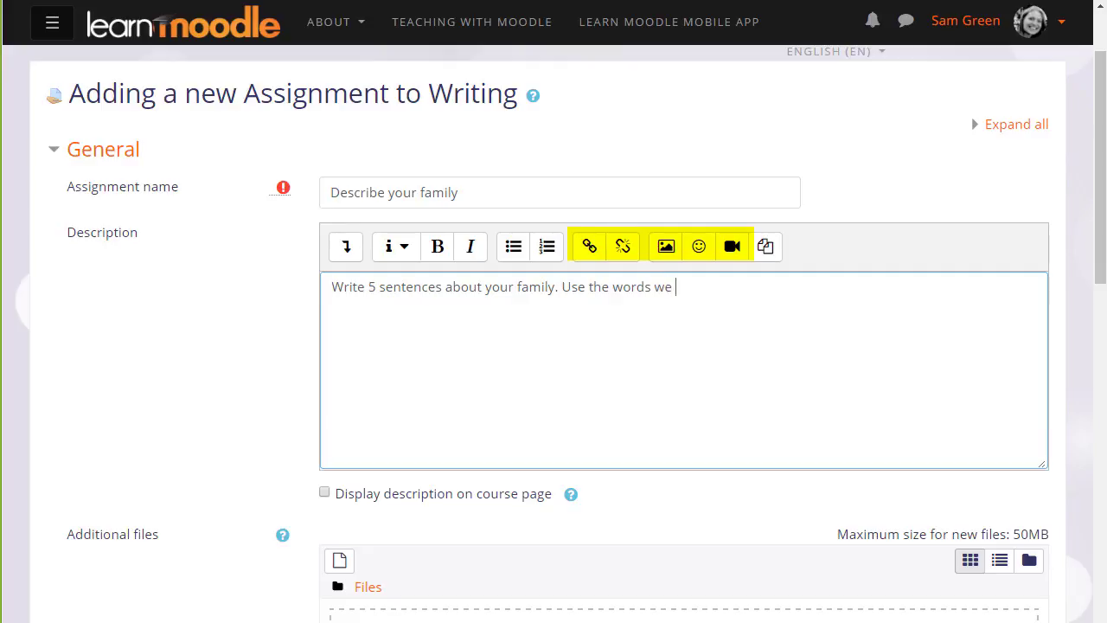
type(" have learned")
type(".")
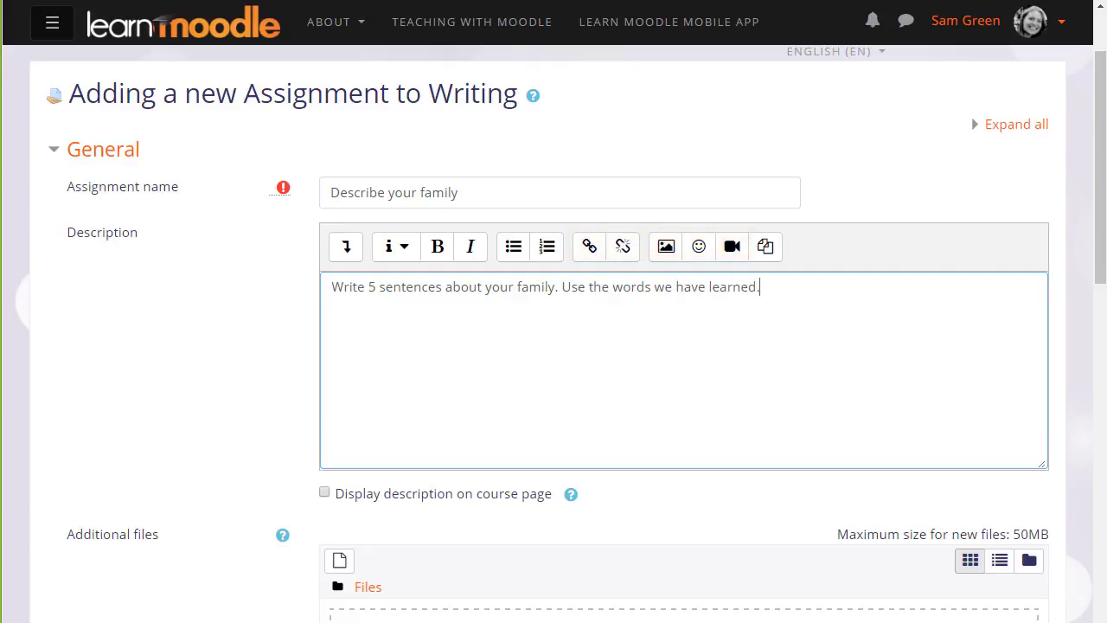
scroll(441, 556, "down", 2)
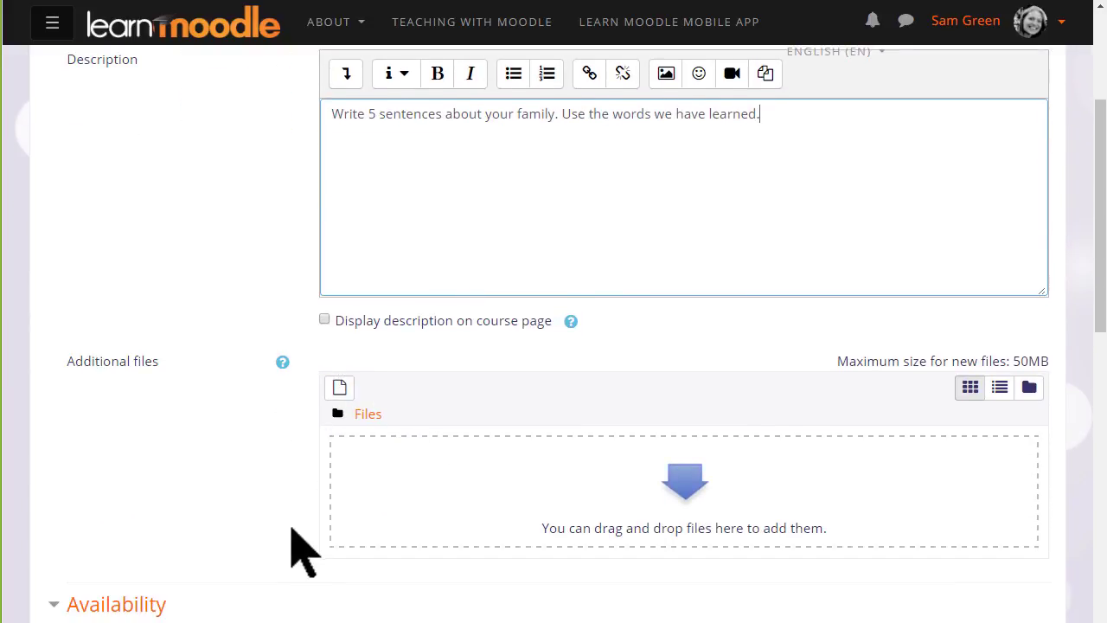
scroll(332, 588, "down", 1)
scroll(330, 560, "down", 1)
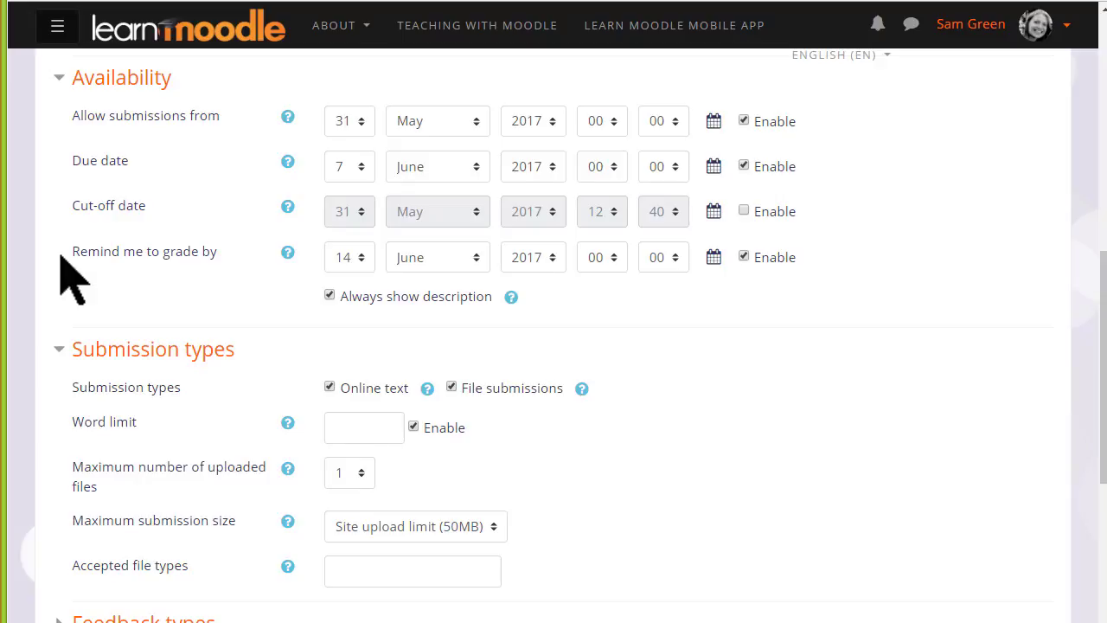
Step: Turn off file submissions, keeping online text only with a 200-word limit
scroll(52, 260, "down", 3)
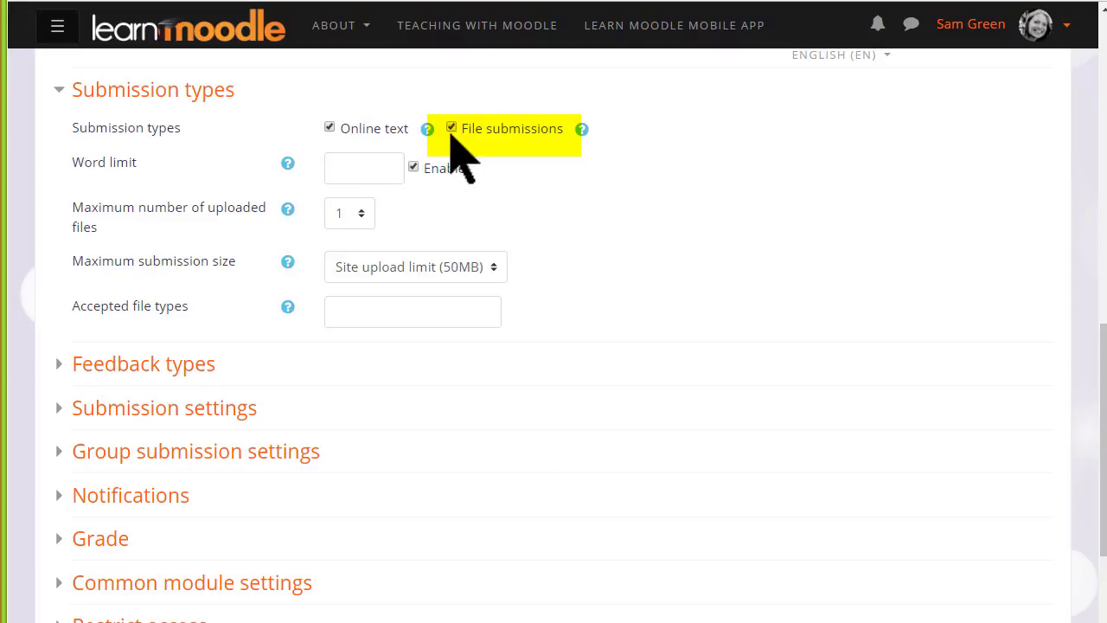
left_click(359, 216)
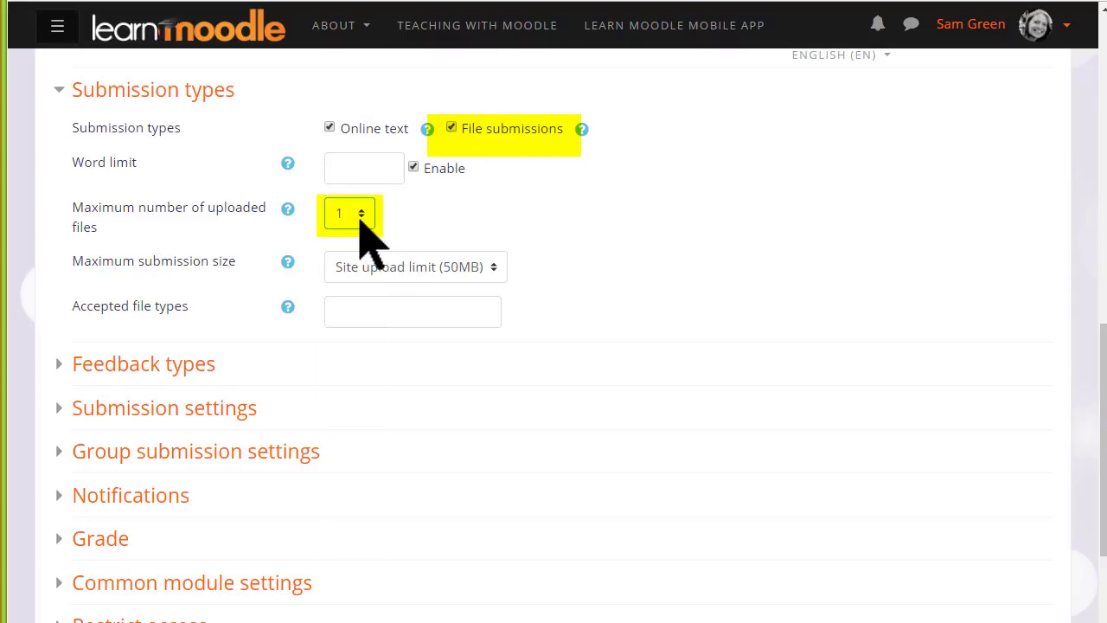
left_click(358, 316)
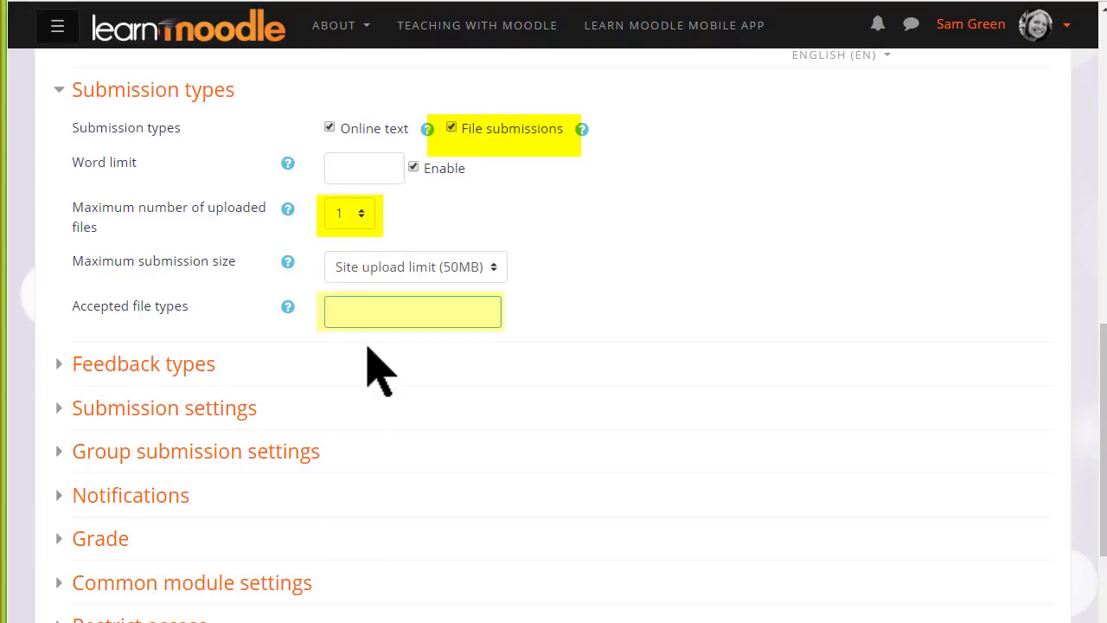
type(".PDF")
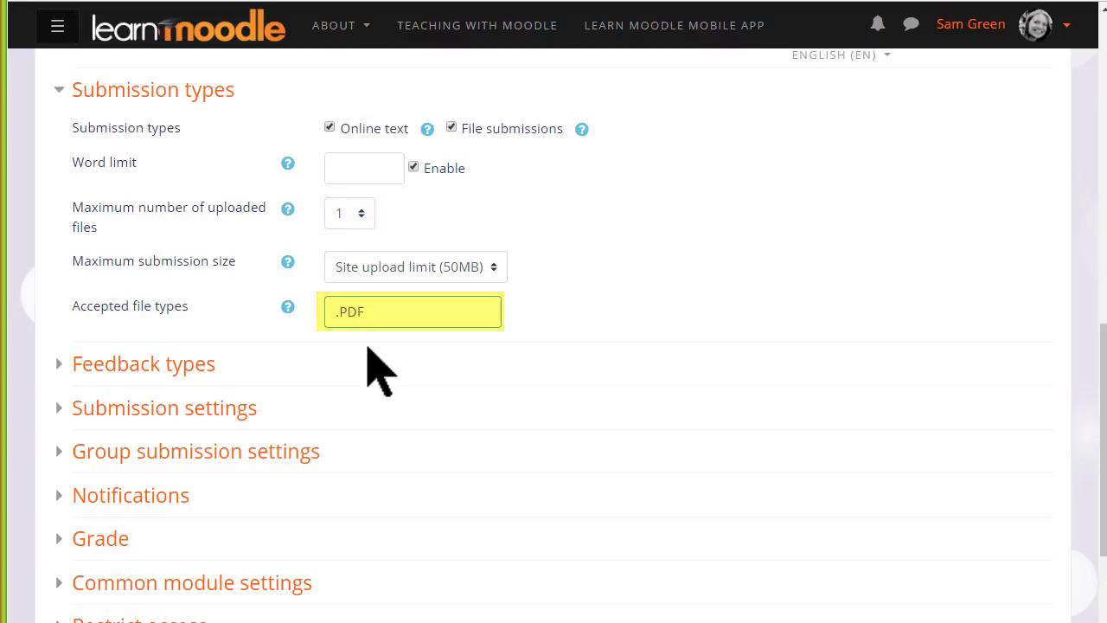
left_click(450, 128)
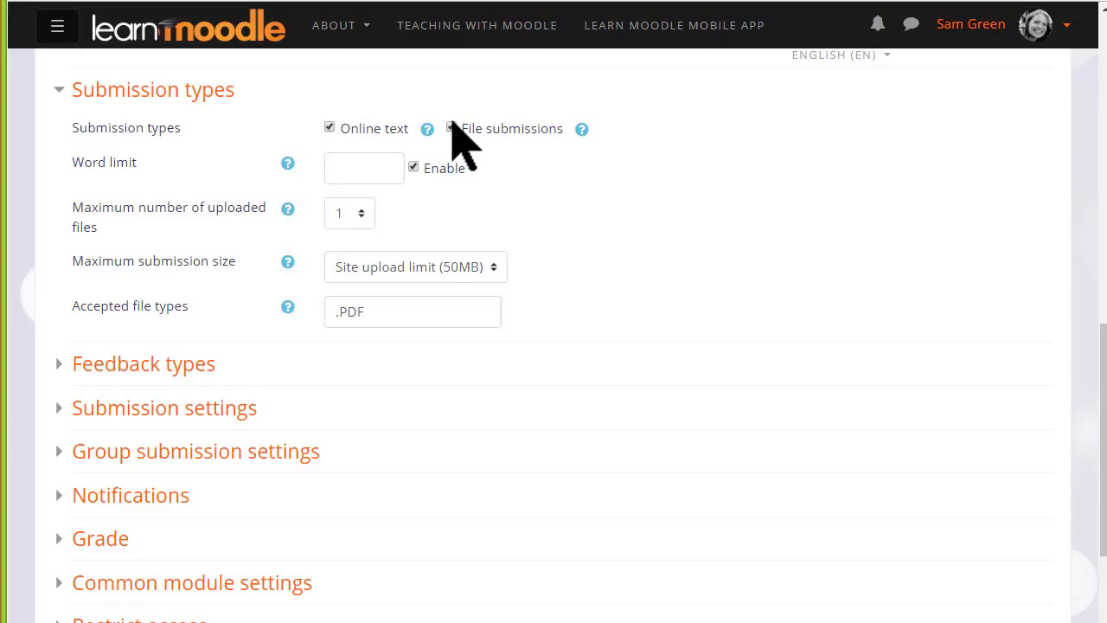
left_click(341, 160)
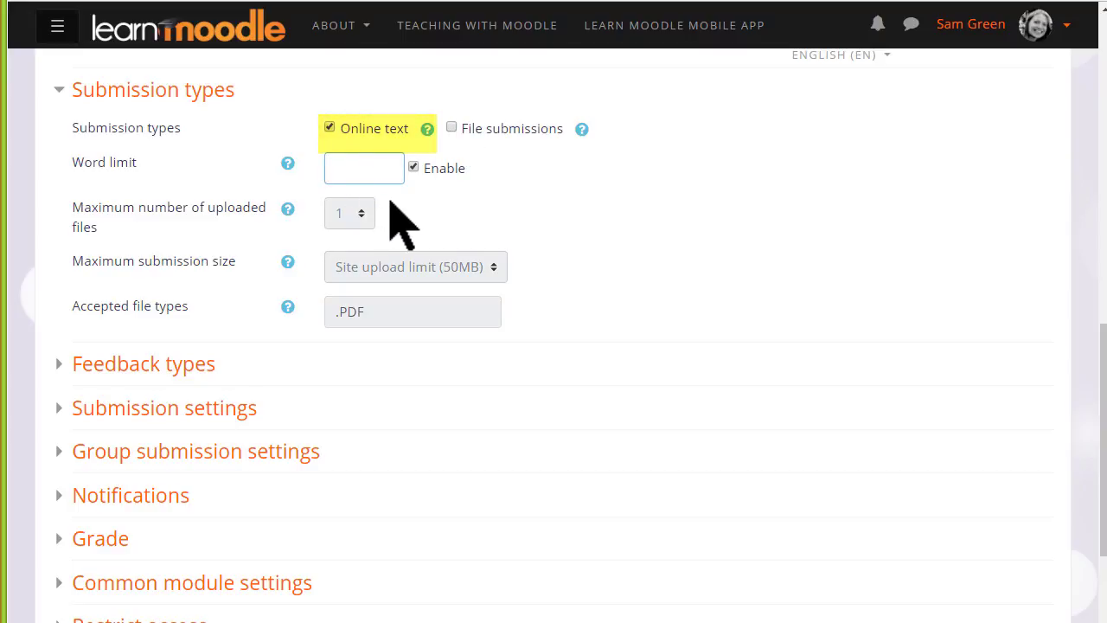
type("200")
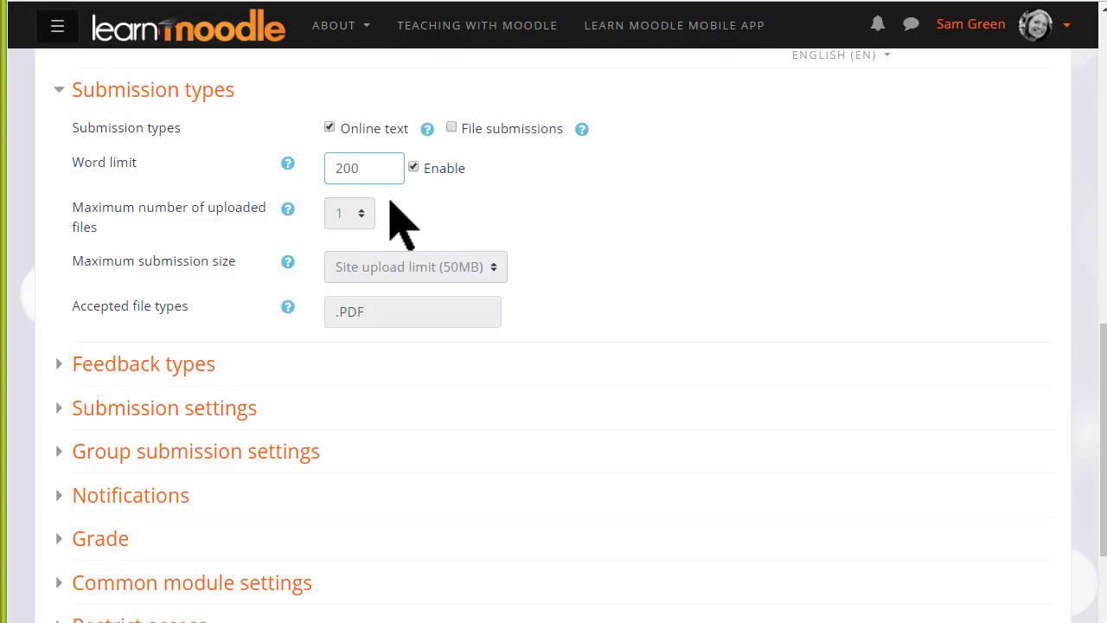
mouse_move(288, 307)
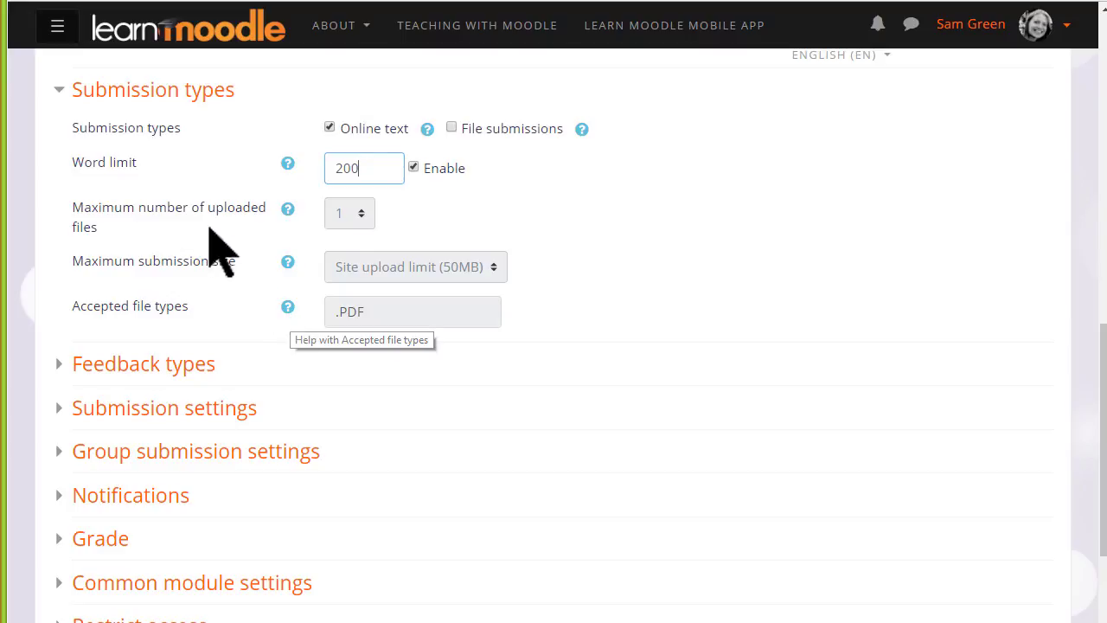
Step: Set the Comment inline feedback option to Yes
left_click(56, 93)
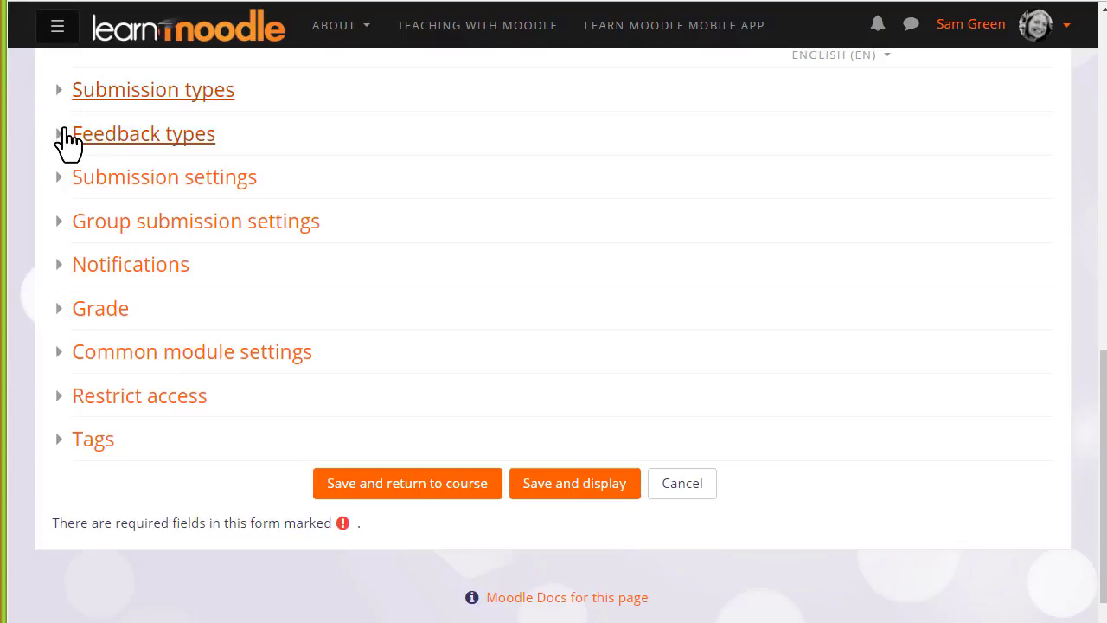
left_click(62, 142)
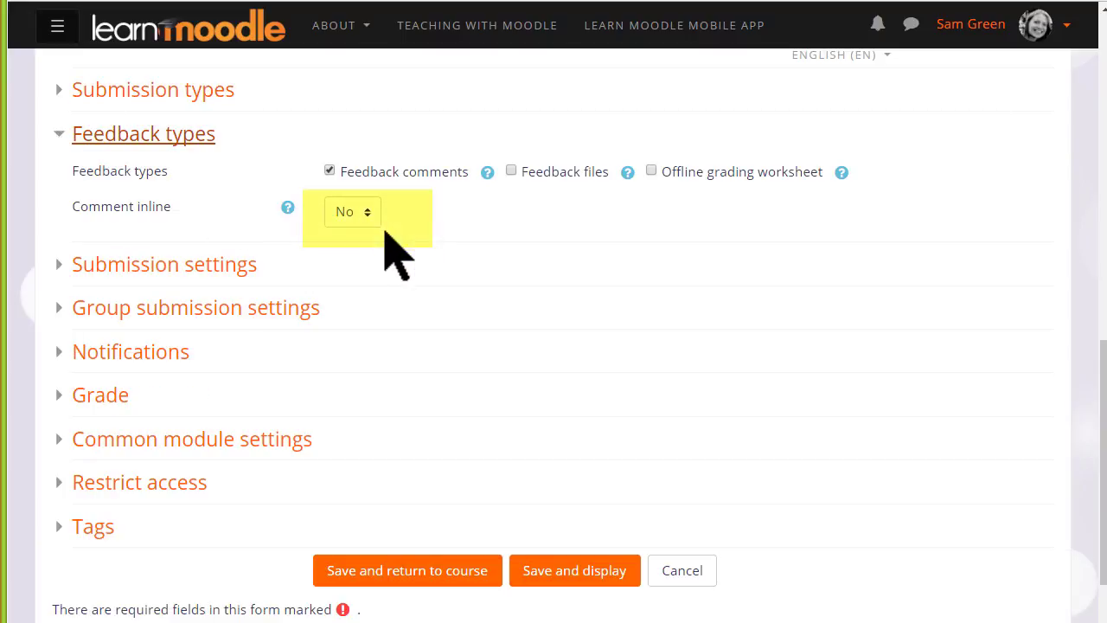
left_click(372, 212)
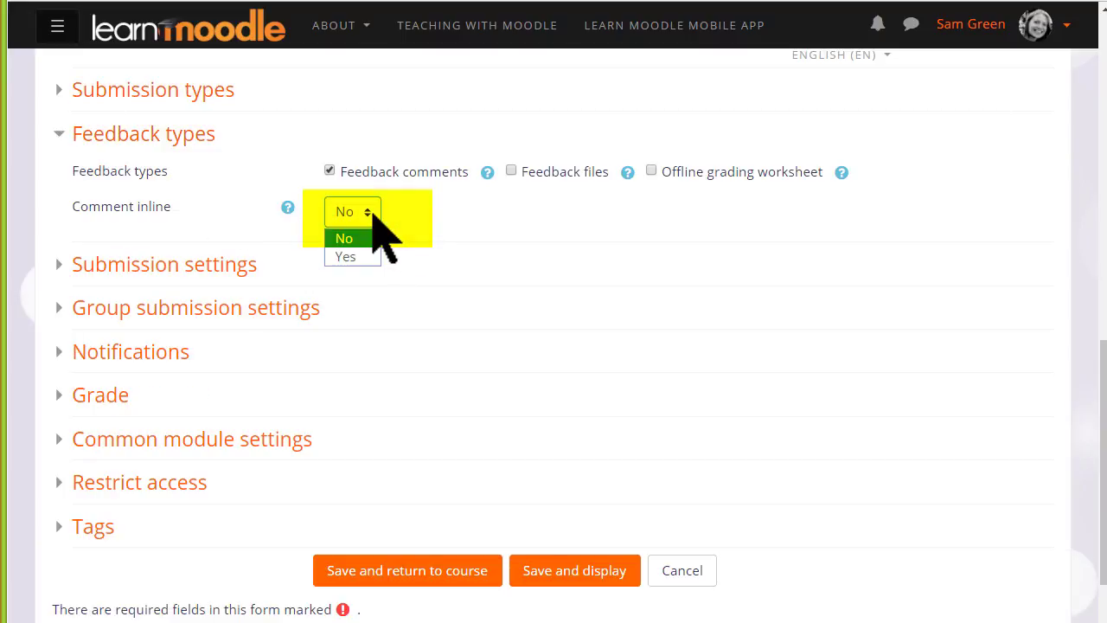
left_click(363, 258)
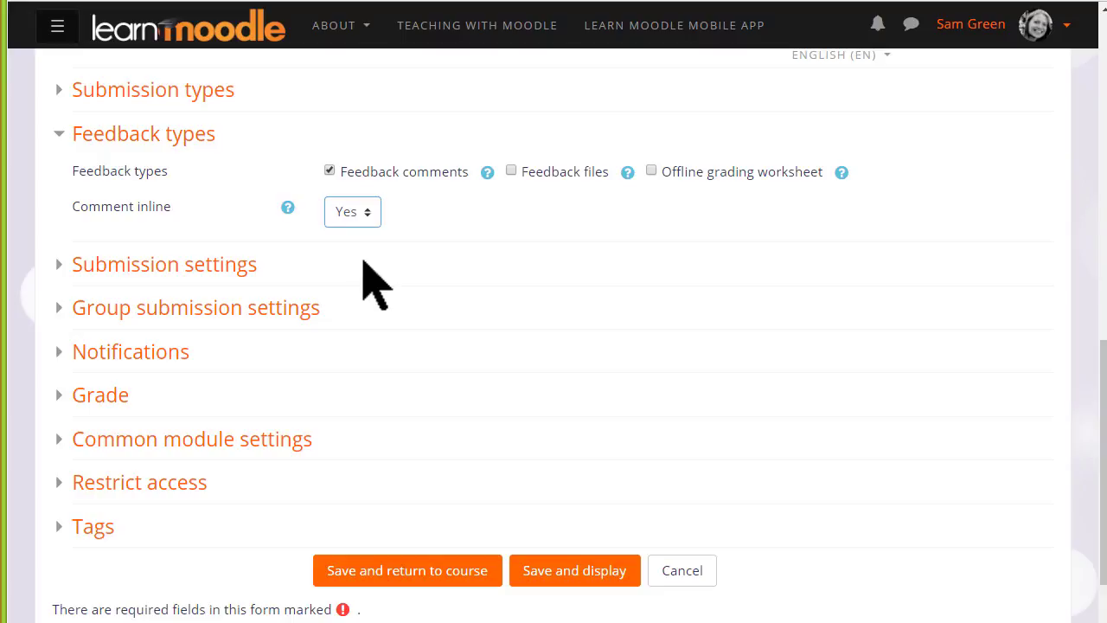
left_click(85, 143)
Step: Leave submission, group submission and notification settings at their defaults, then show Grade settings
left_click(87, 176)
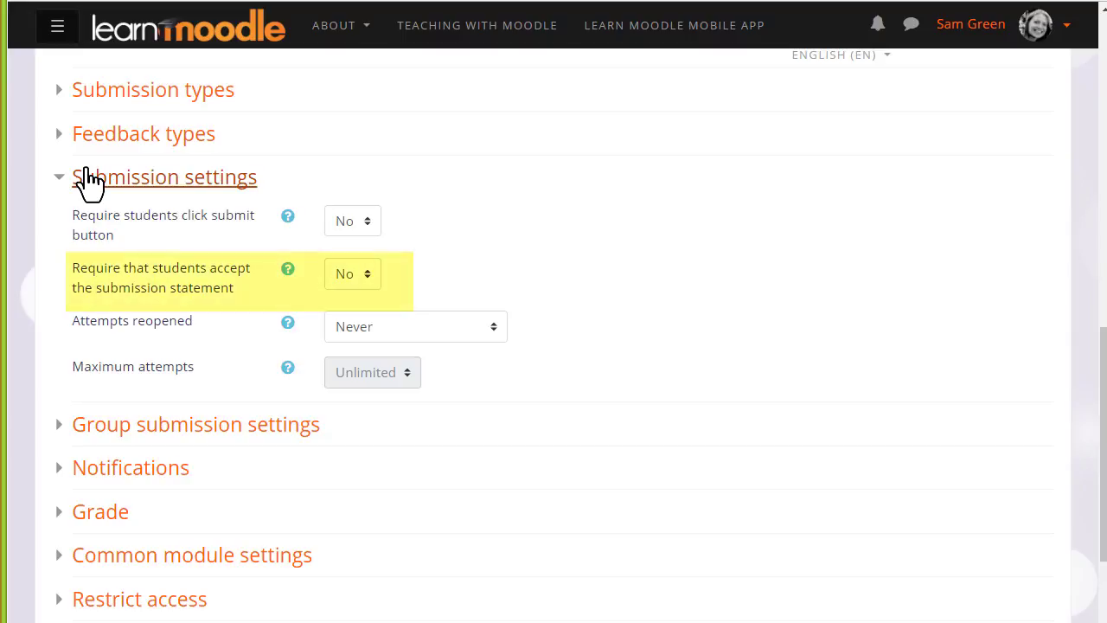
left_click(87, 178)
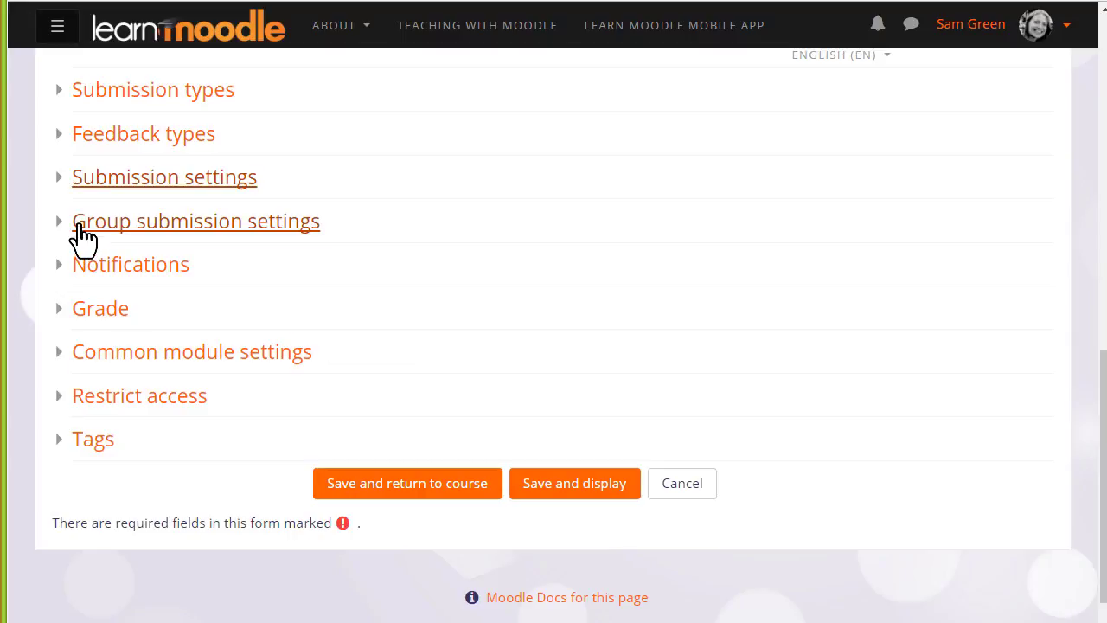
left_click(79, 230)
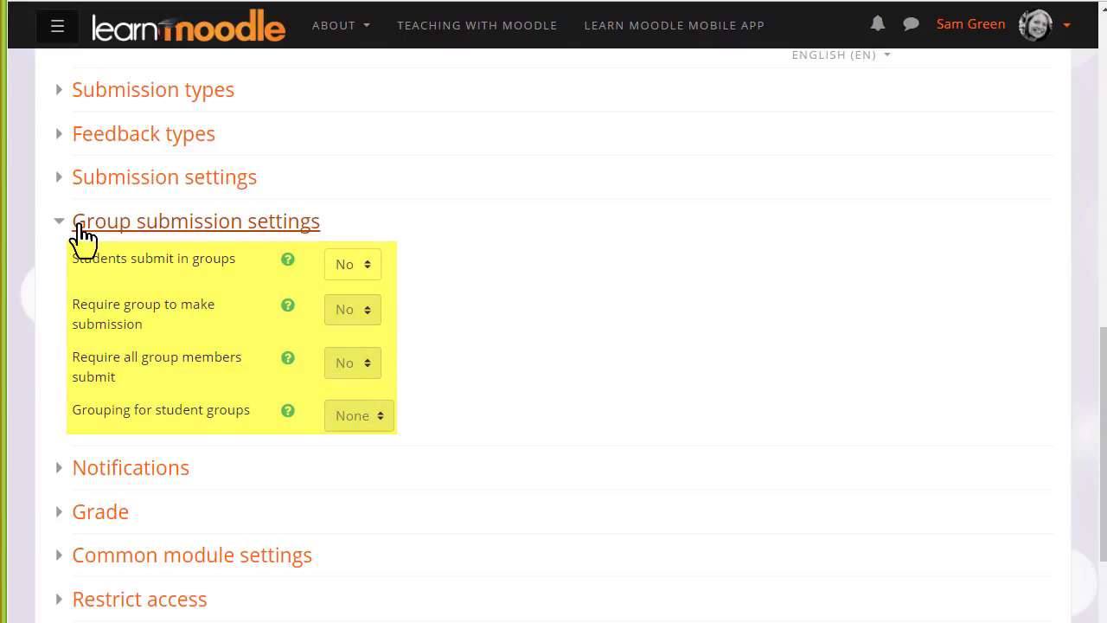
left_click(79, 227)
left_click(81, 275)
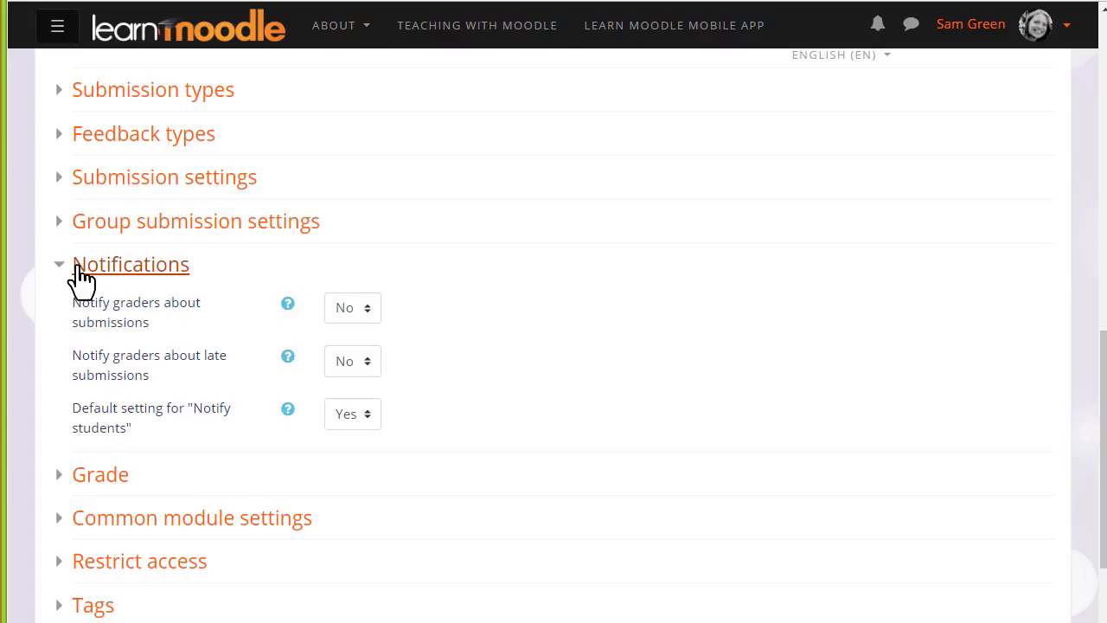
left_click(79, 268)
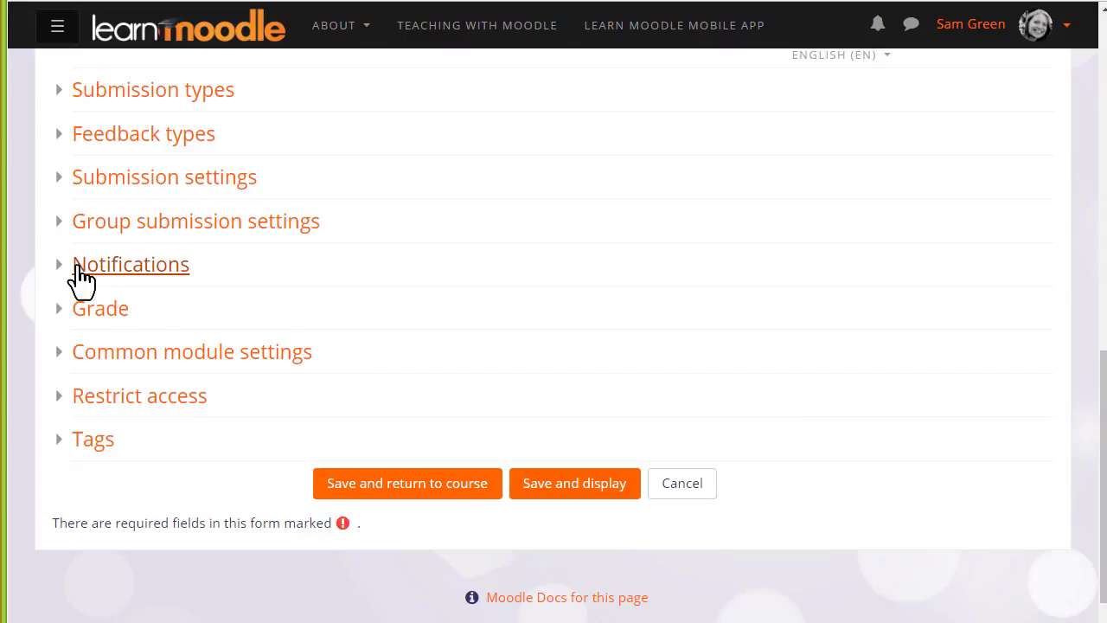
left_click(76, 308)
scroll(39, 294, "down", 2)
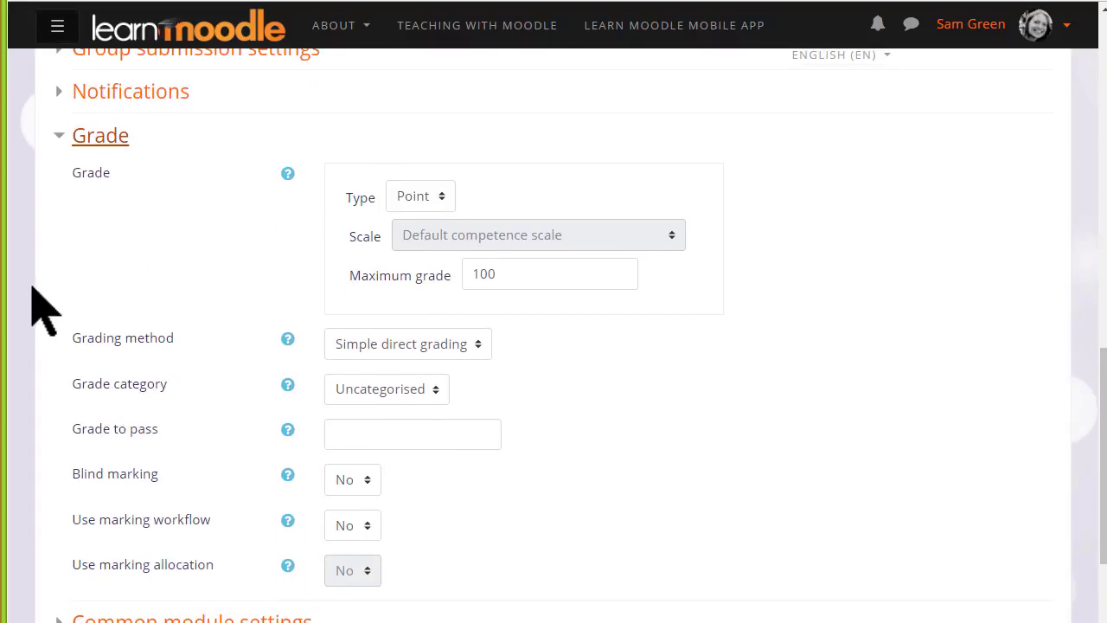
scroll(31, 285, "down", 1)
scroll(26, 273, "up", 1)
left_click(441, 197)
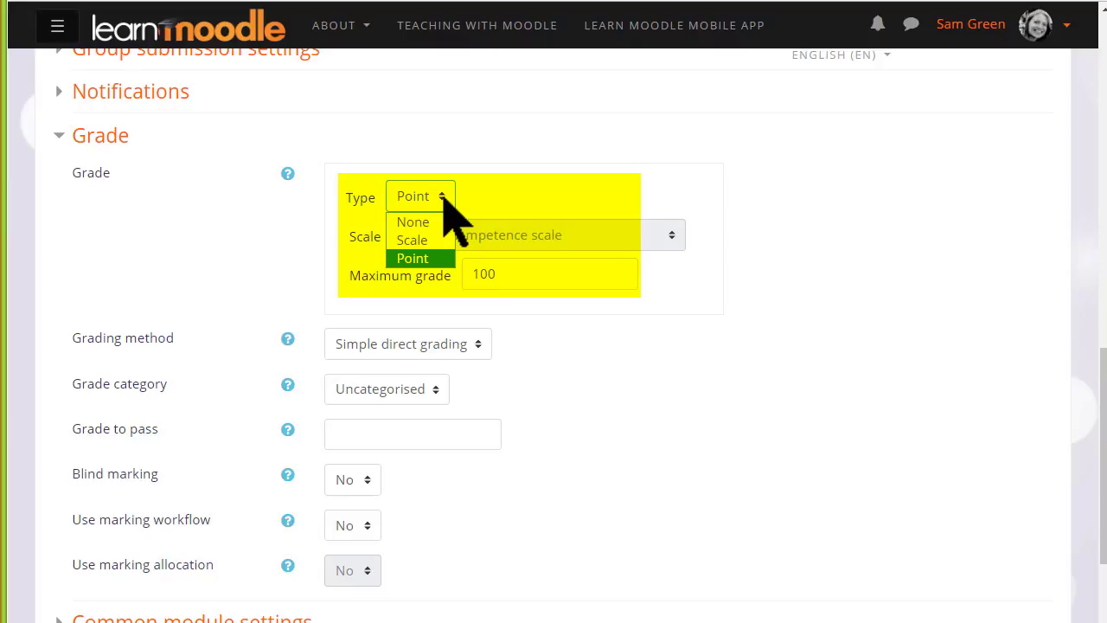
left_click(442, 195)
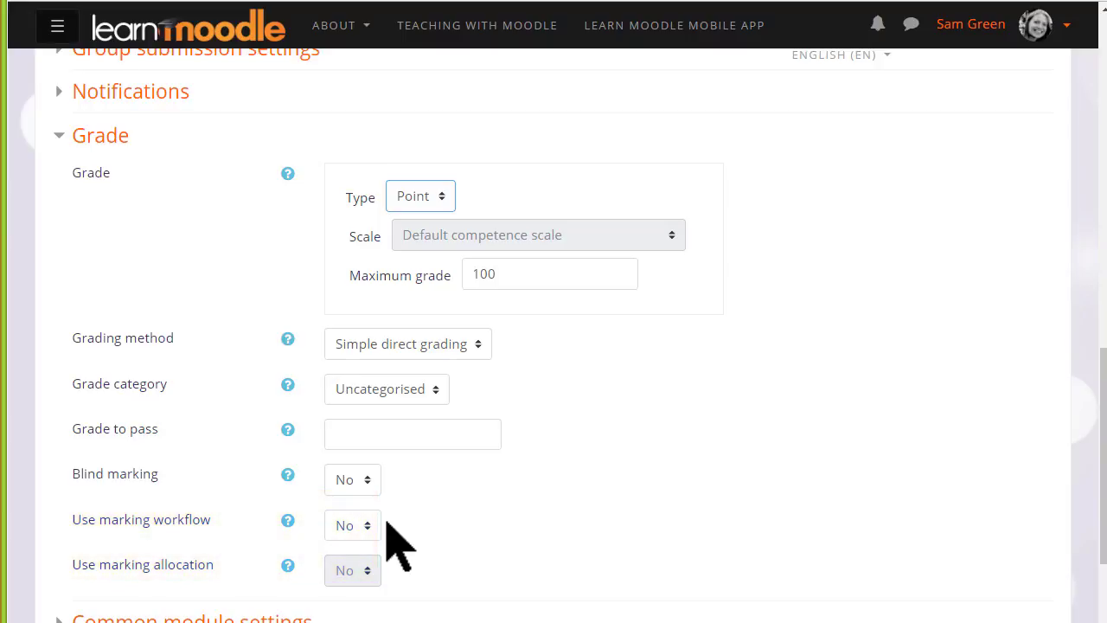
scroll(390, 544, "down", 1)
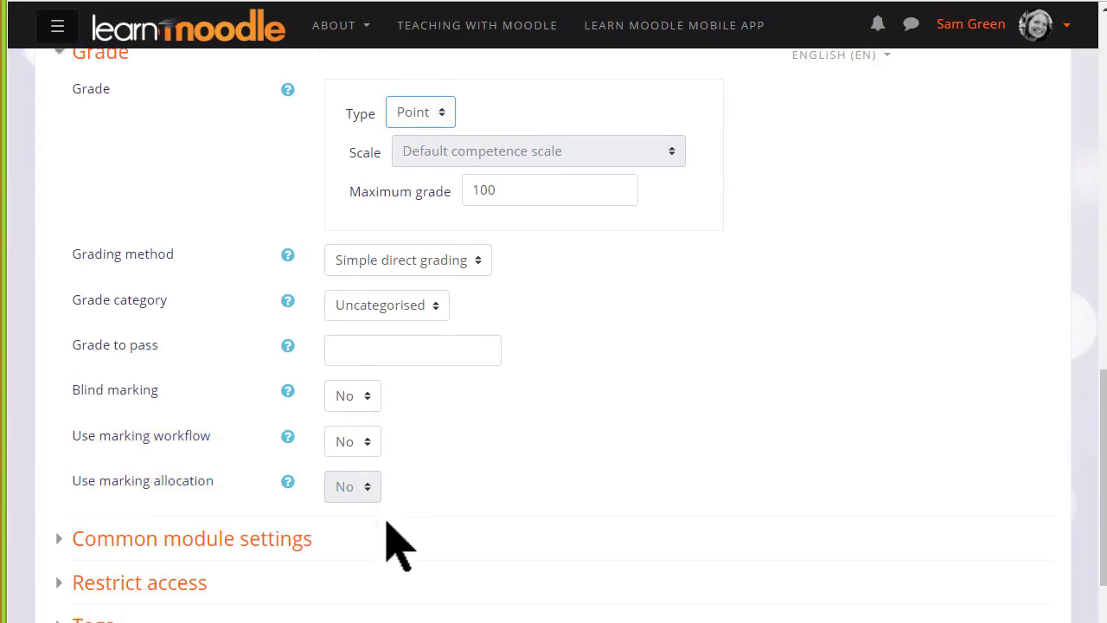
scroll(389, 540, "down", 1)
scroll(390, 538, "down", 1)
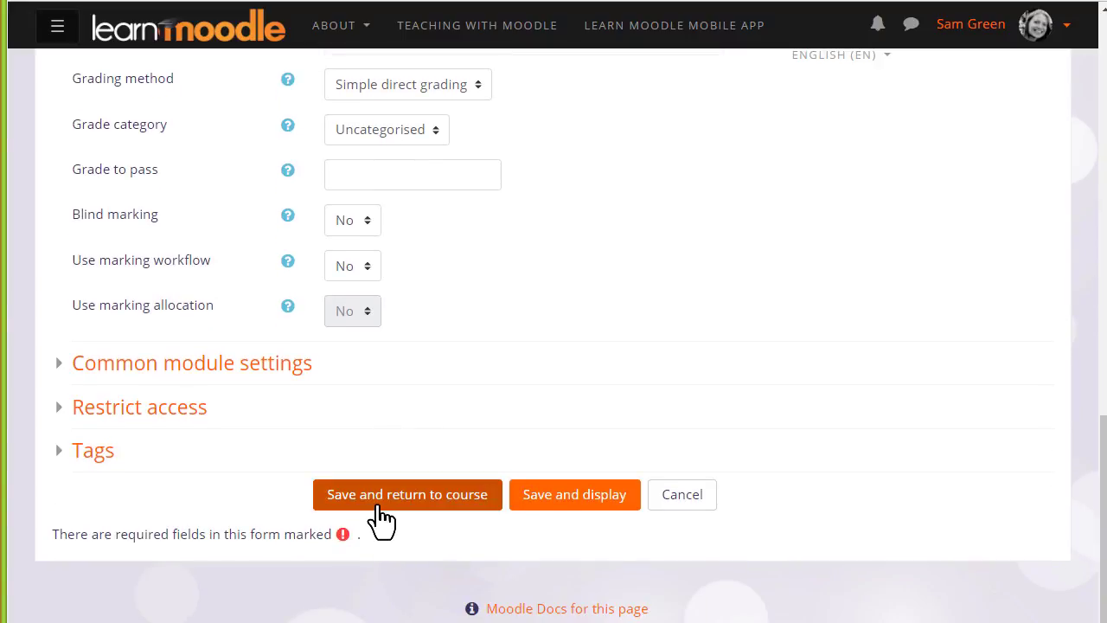